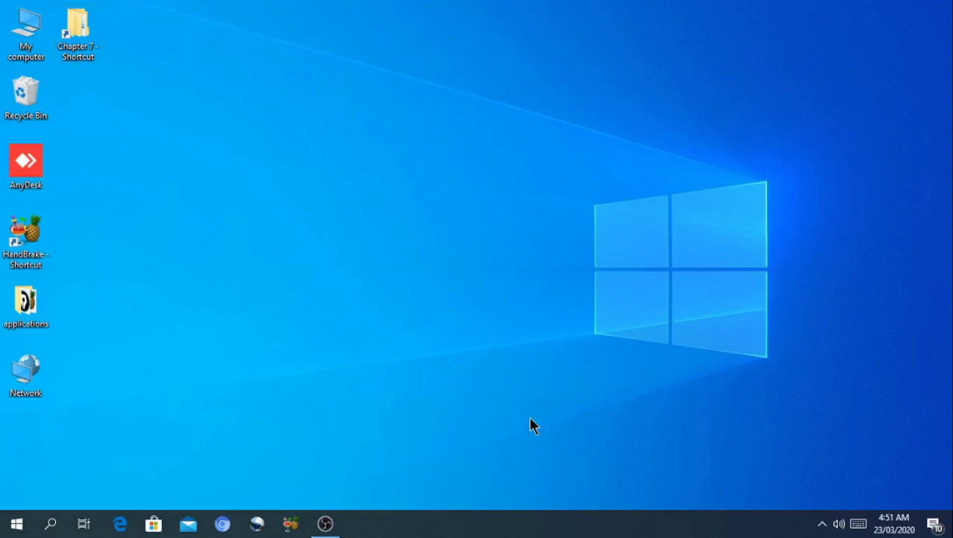
- Open a new File Explorer window and maximize it to fill the screen
key("super+e")
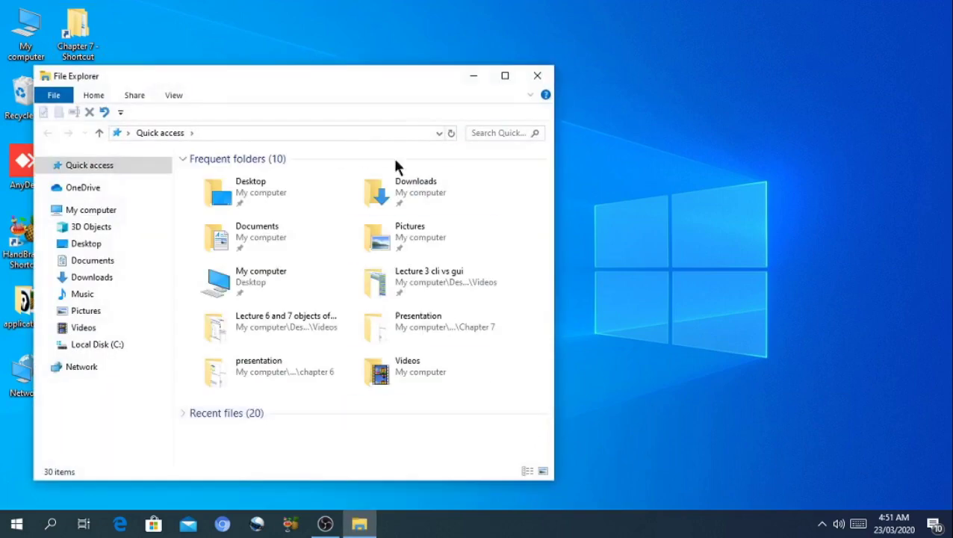
left_click_drag(424, 84, 562, 71)
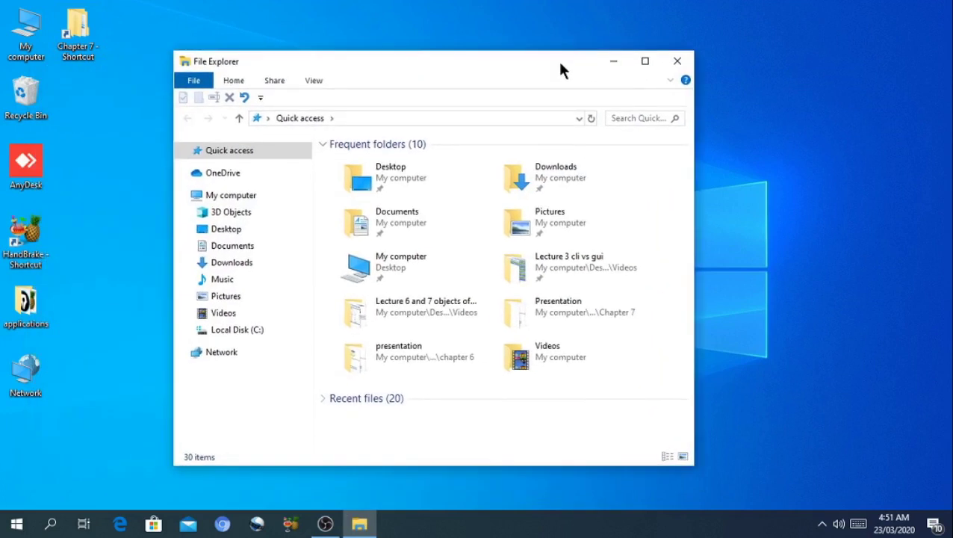
left_click_drag(695, 183, 818, 180)
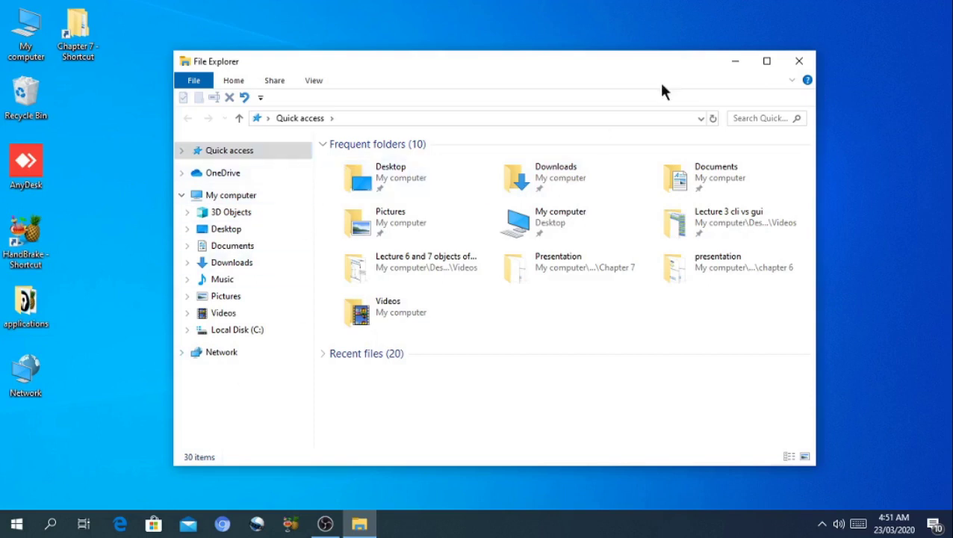
left_click(769, 61)
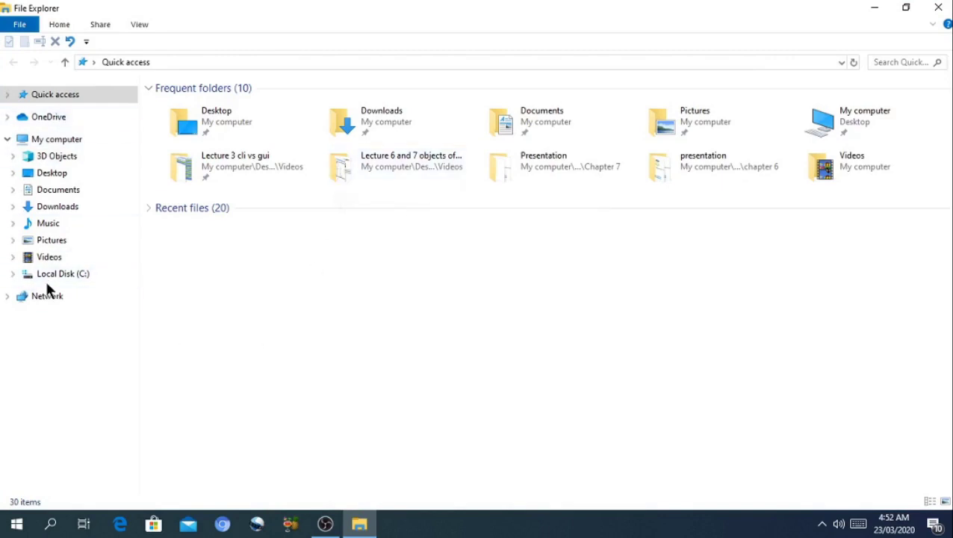
- Show the contents of the Desktop folder, and collapse and re-expand My computer in the folder tree
left_click(52, 172)
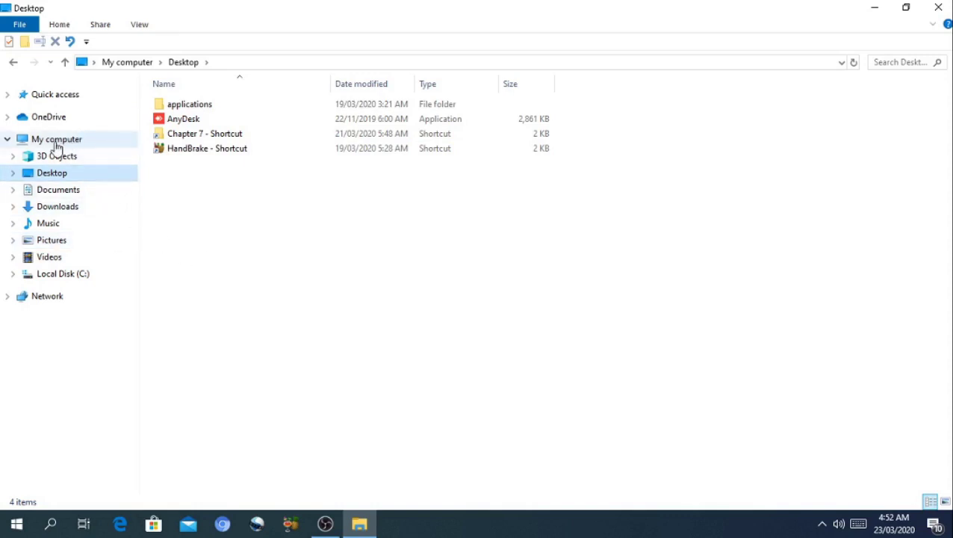
left_click(7, 140)
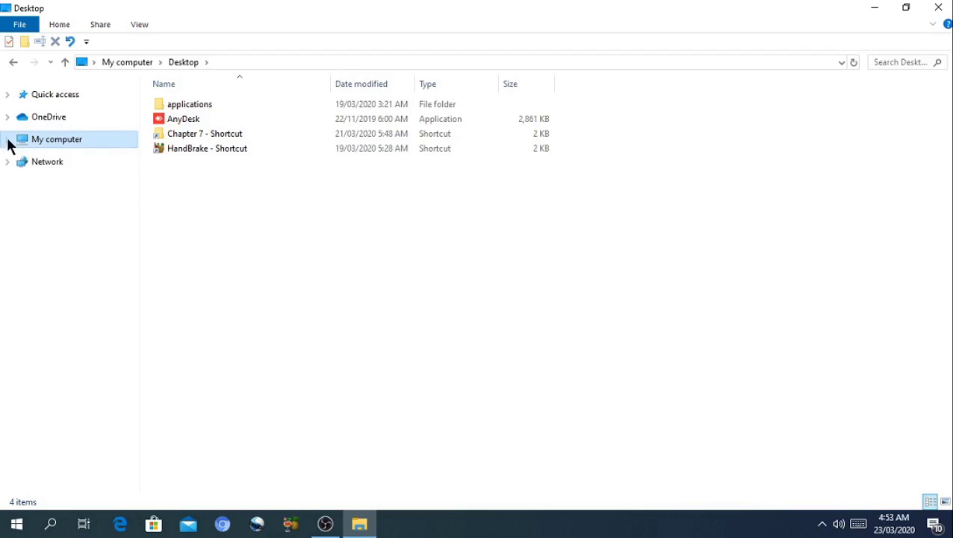
left_click(8, 140)
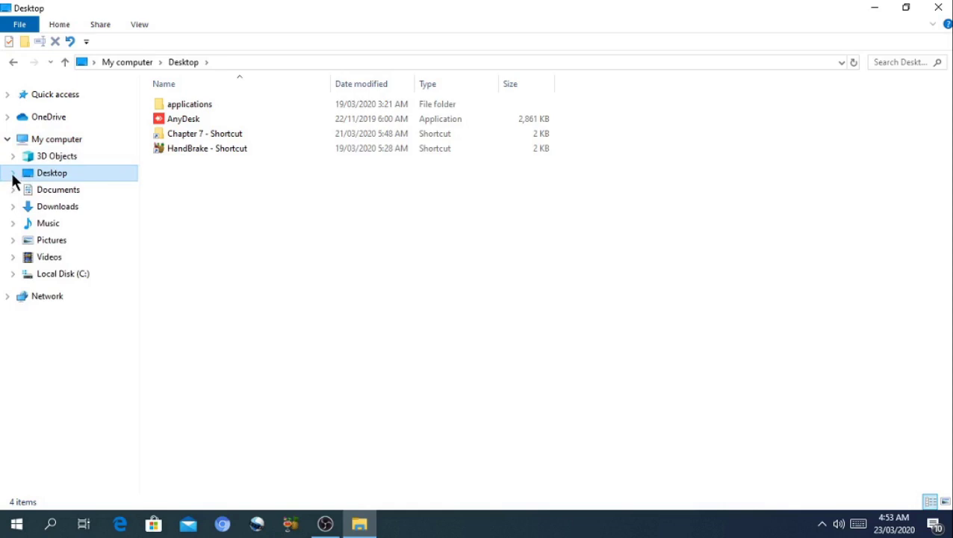
- Expand the folder tree through Desktop, applications, all chapters and chapter 1, and widen the tree area until the subfolder names are fully readable
left_click(13, 174)
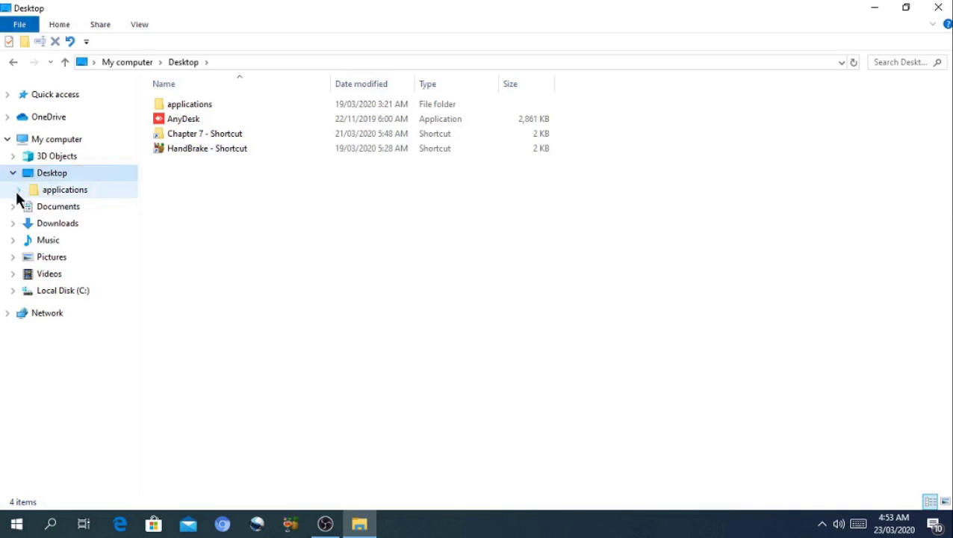
left_click(17, 191)
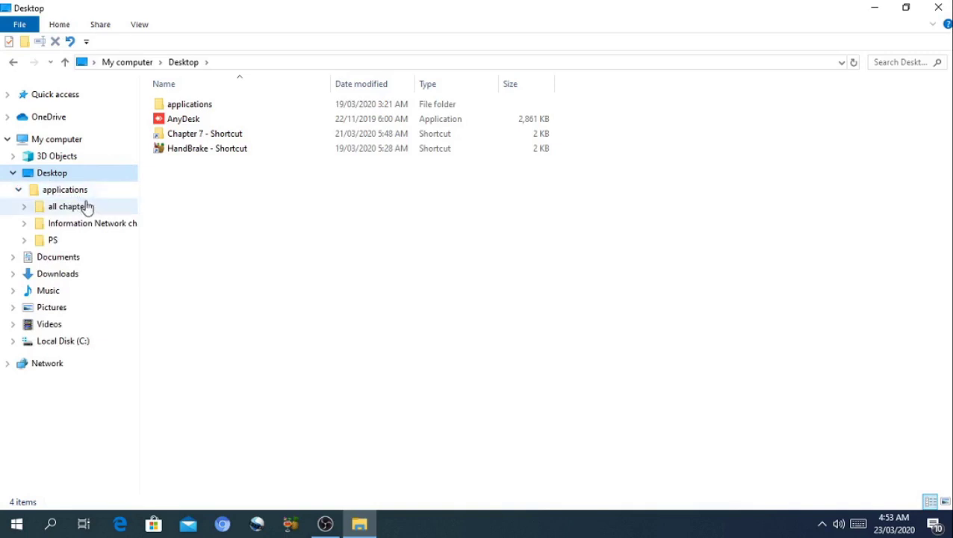
left_click(24, 209)
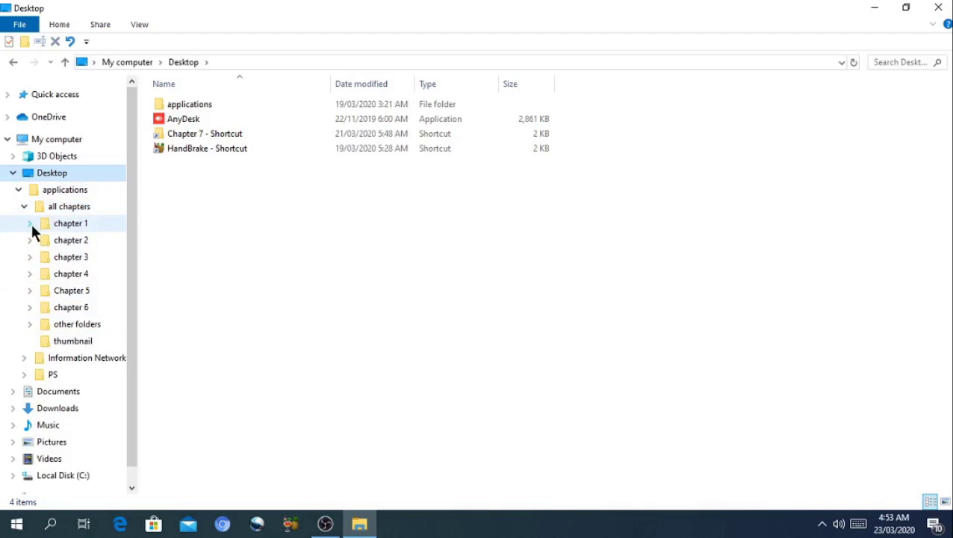
left_click(30, 223)
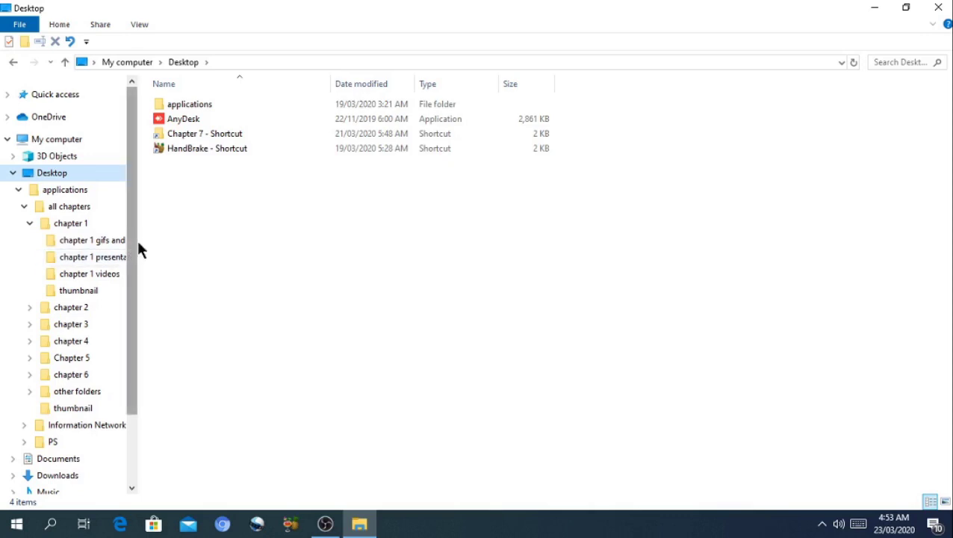
left_click_drag(135, 239, 193, 234)
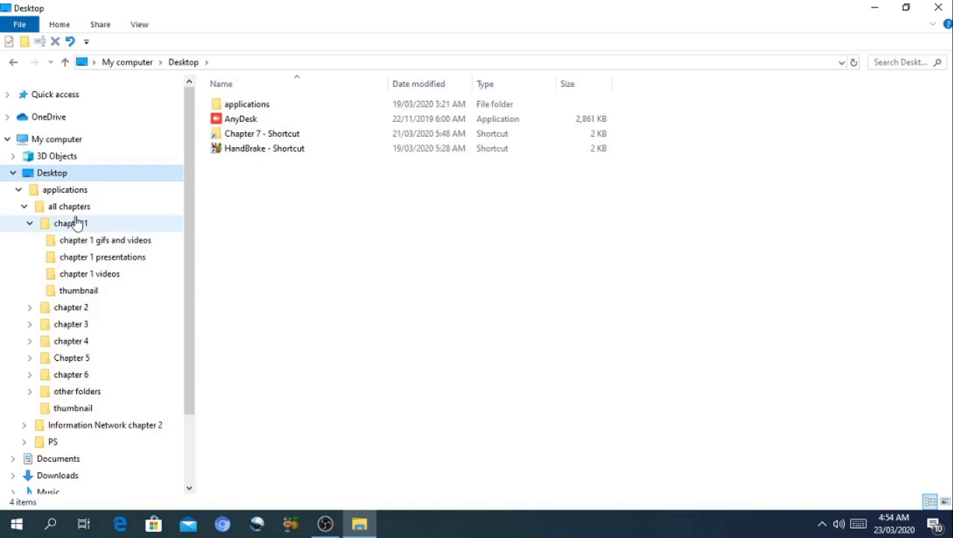
- Collapse the Desktop branch in the folder tree and view Quick access before returning to the Desktop folder
left_click(20, 172)
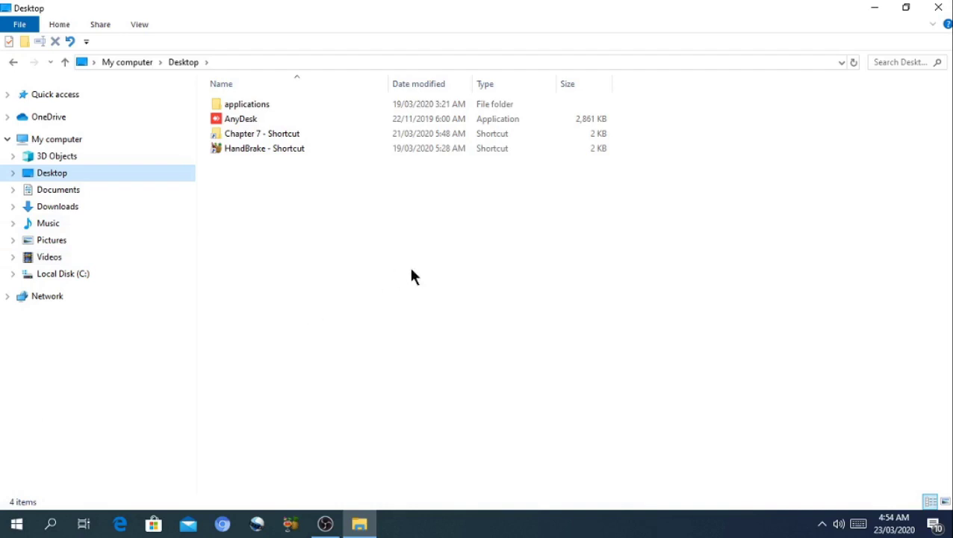
left_click(108, 95)
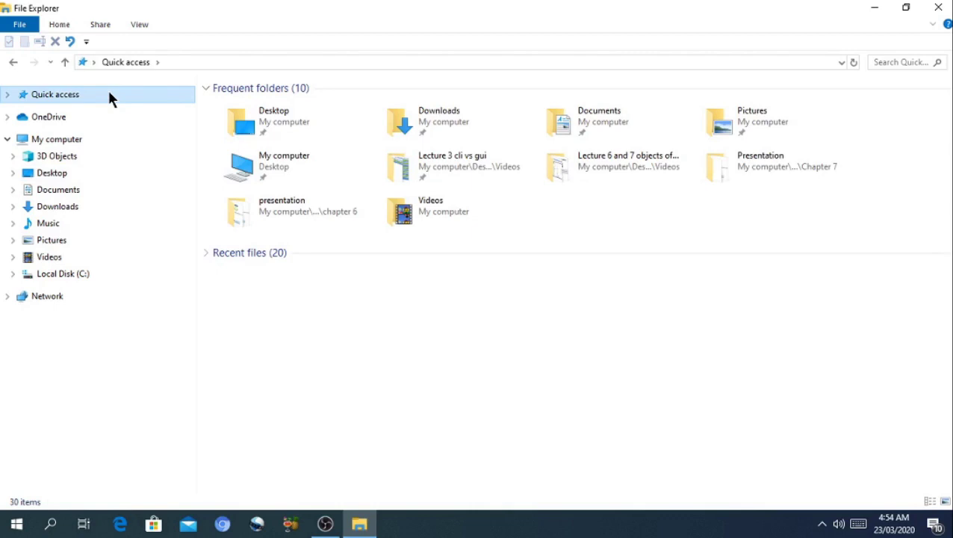
left_click(61, 182)
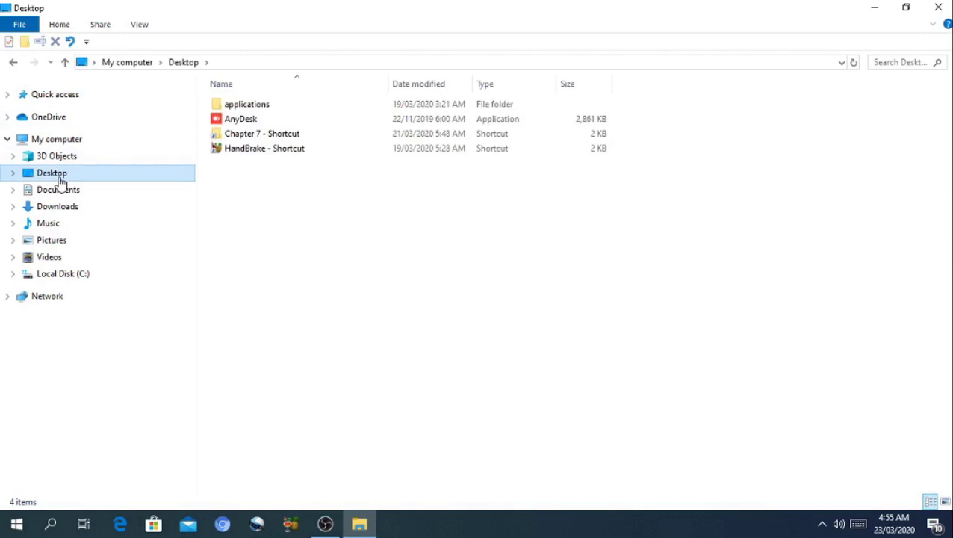
- Create a new folder inside Desktop from its entry in the folder tree, keeping the default name
right_click(128, 180)
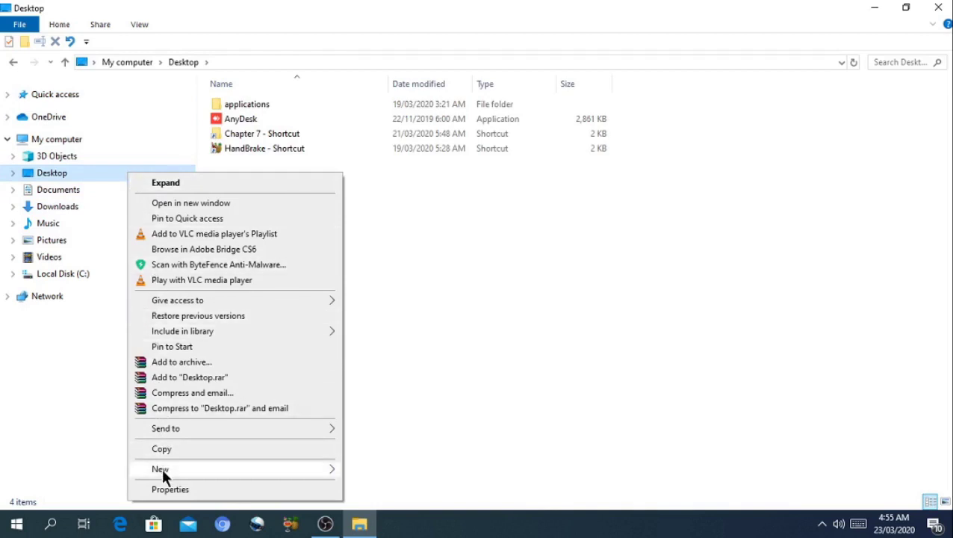
mouse_move(161, 469)
left_click(124, 170)
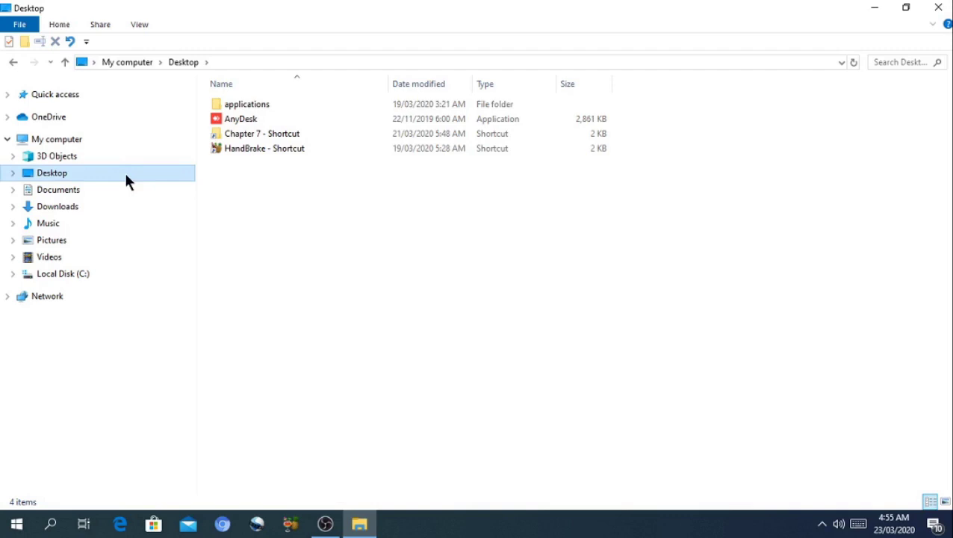
right_click(124, 170)
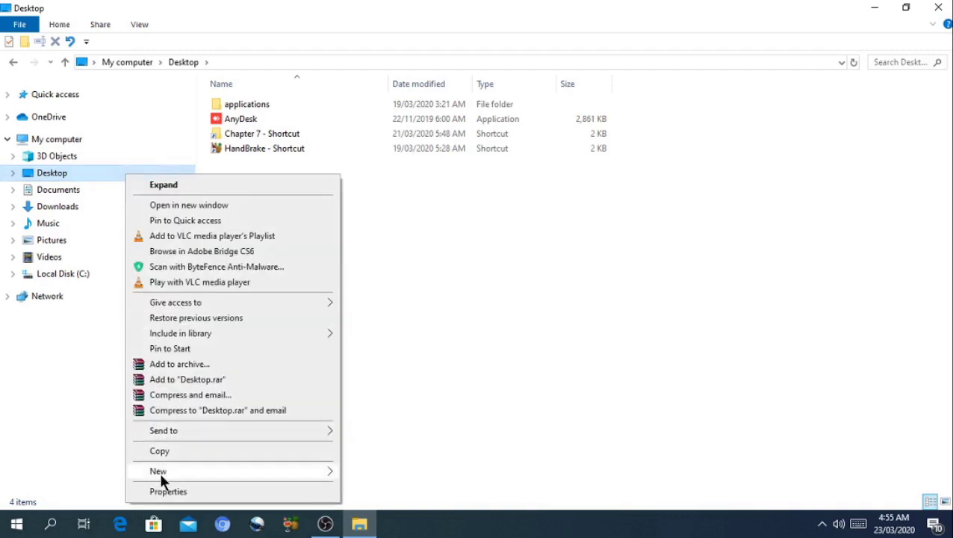
mouse_move(159, 471)
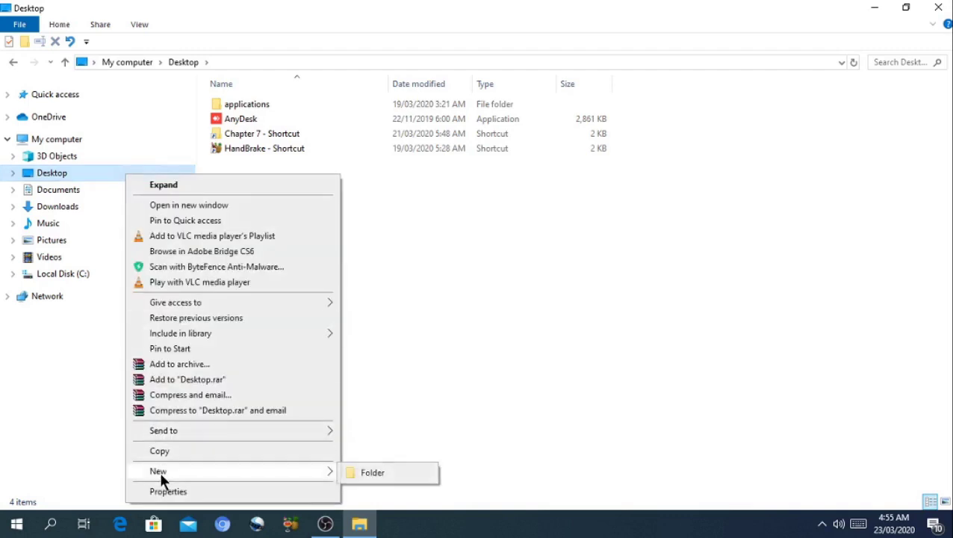
left_click(372, 472)
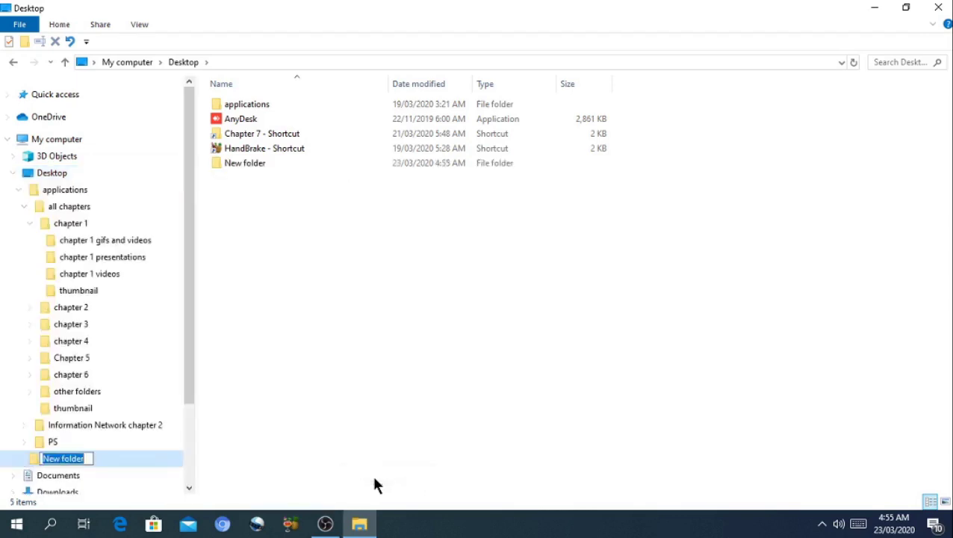
key("Return")
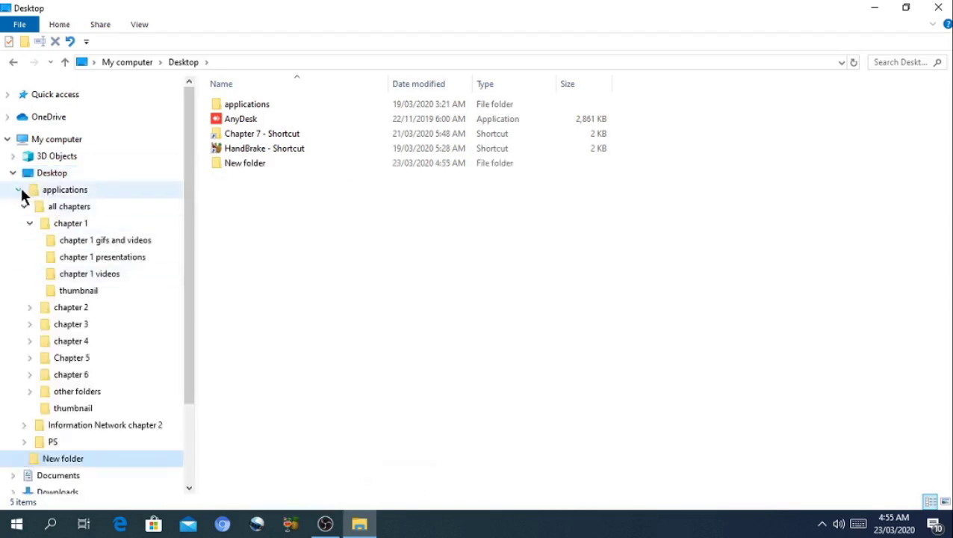
- Create a second default-named folder inside Desktop from the folder tree, collapsing the applications branch beforehand and the Desktop branch at the end
left_click(20, 190)
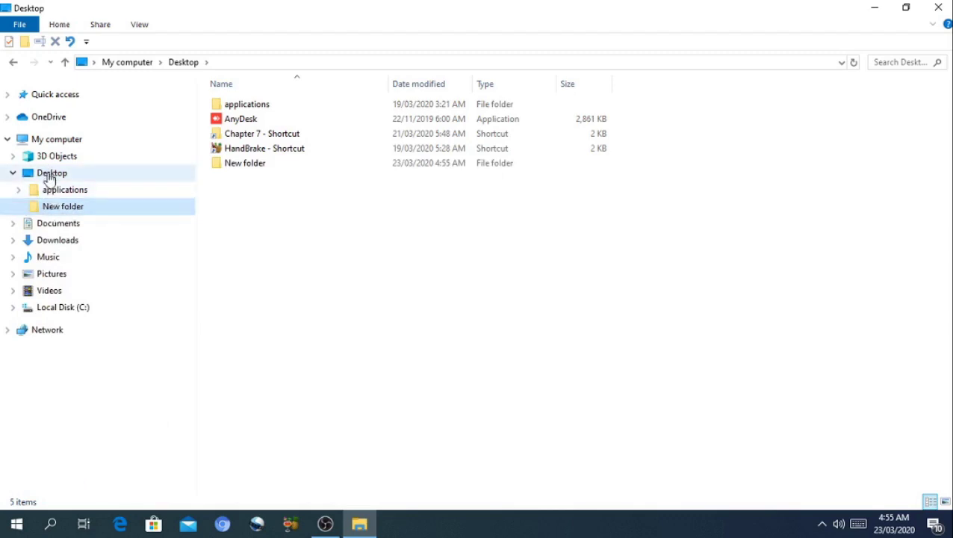
right_click(48, 175)
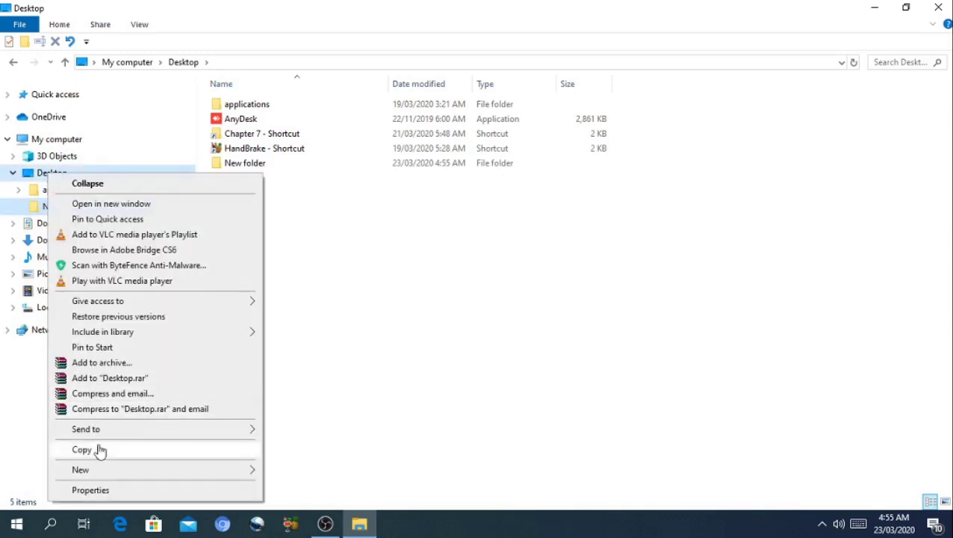
mouse_move(252, 470)
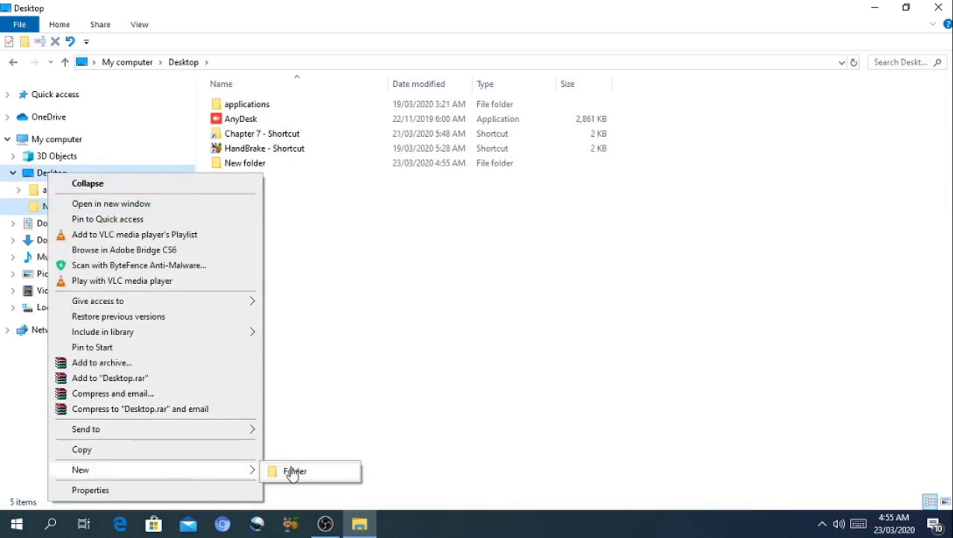
left_click(292, 472)
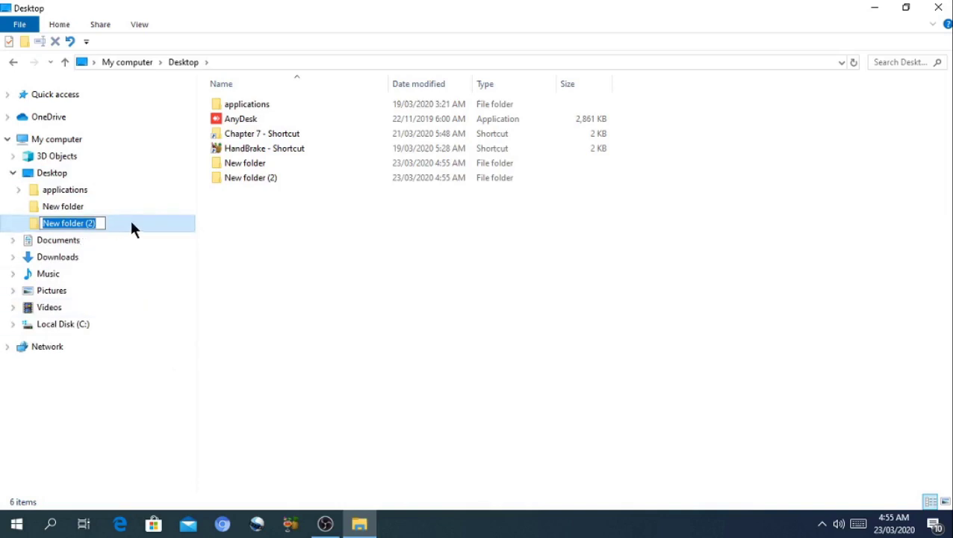
key("Return")
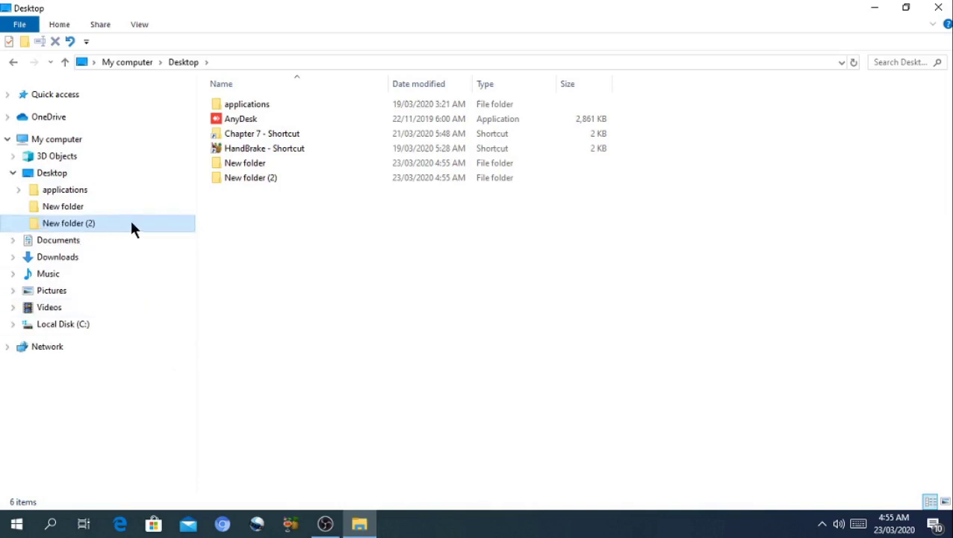
left_click(13, 175)
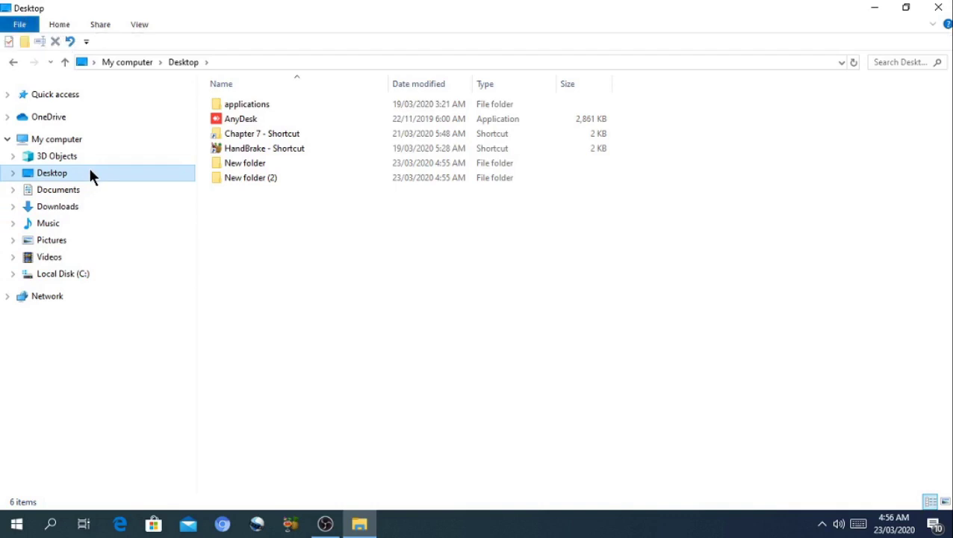
- Rename the folder "New folder (2)" on the Desktop as "abc folder"
left_click(268, 179)
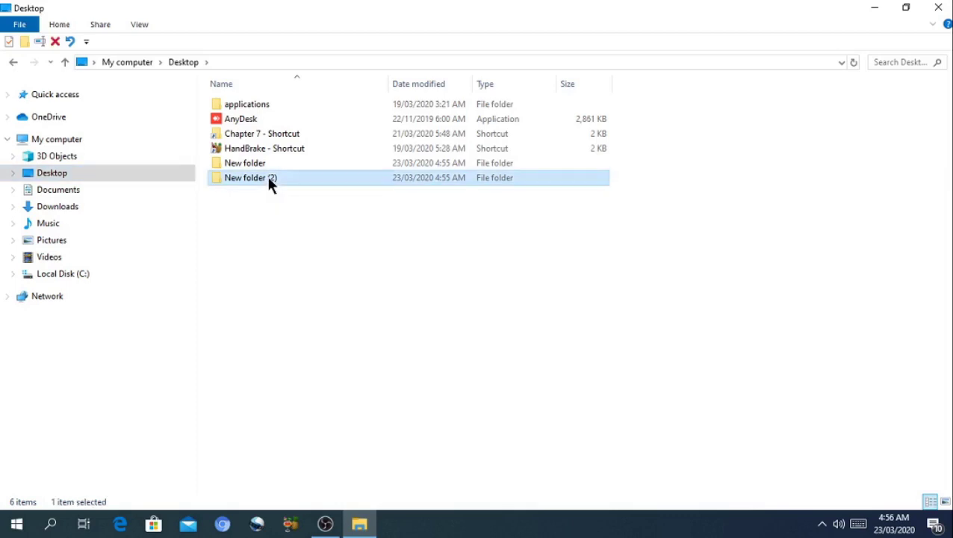
right_click(269, 183)
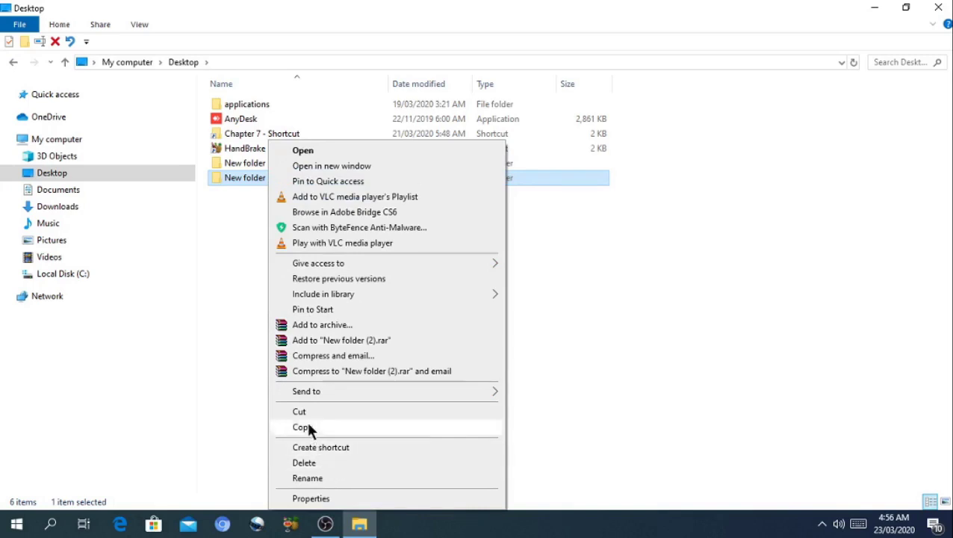
key("Escape")
right_click(340, 185)
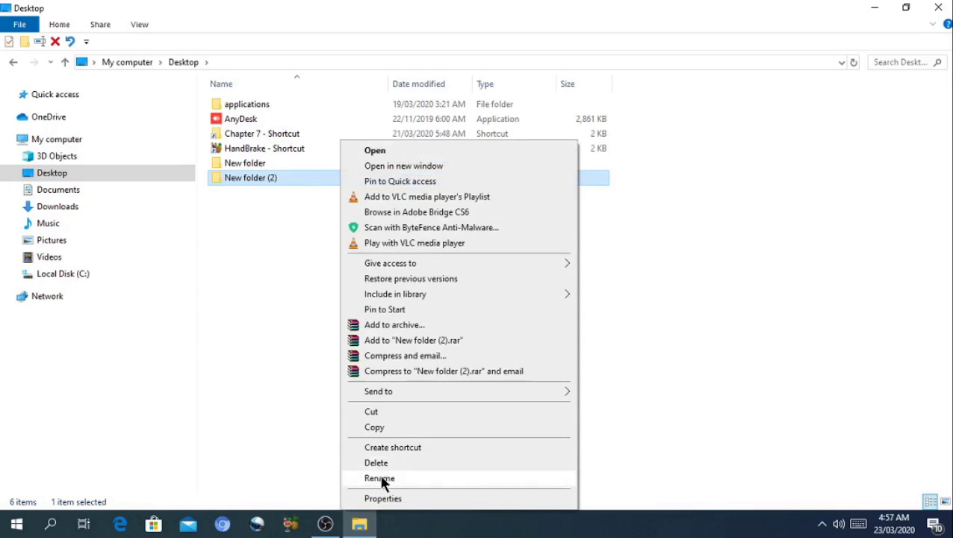
left_click(379, 479)
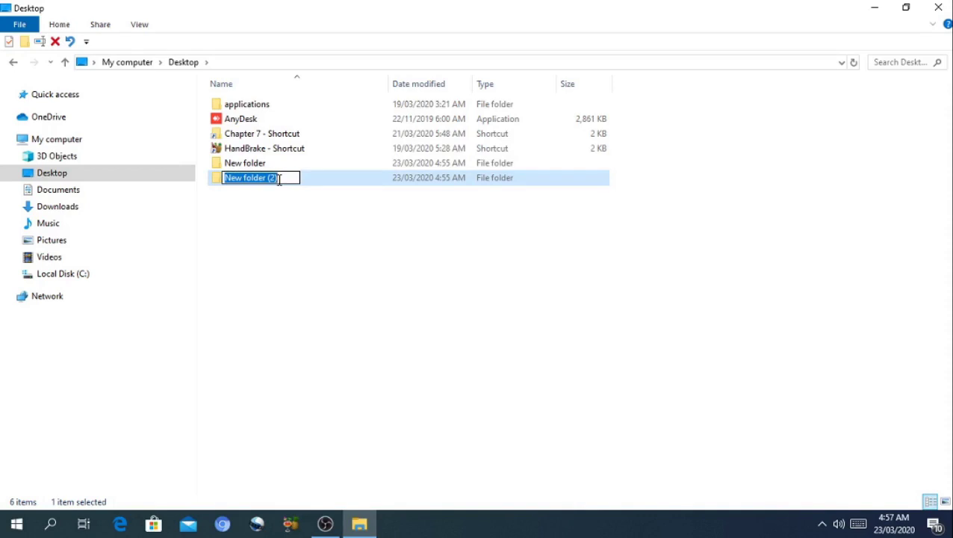
key("BackSpace")
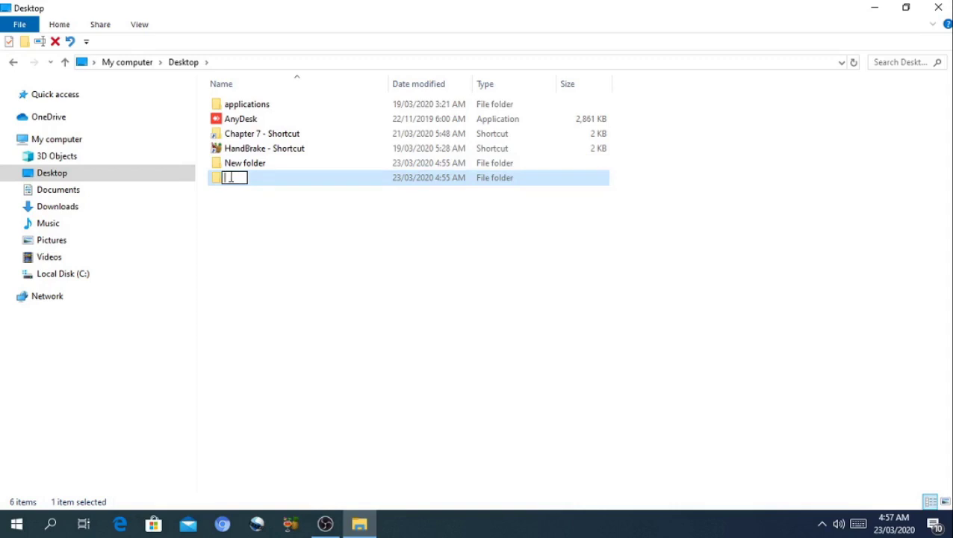
type("abc filder")
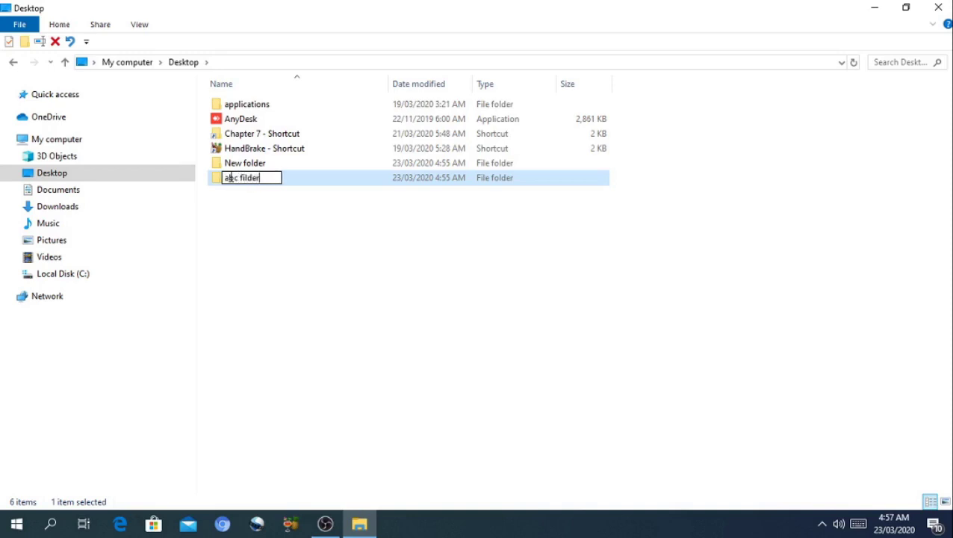
key("BackSpace")
key("BackSpace")
key("BackSpace")
key("BackSpace")
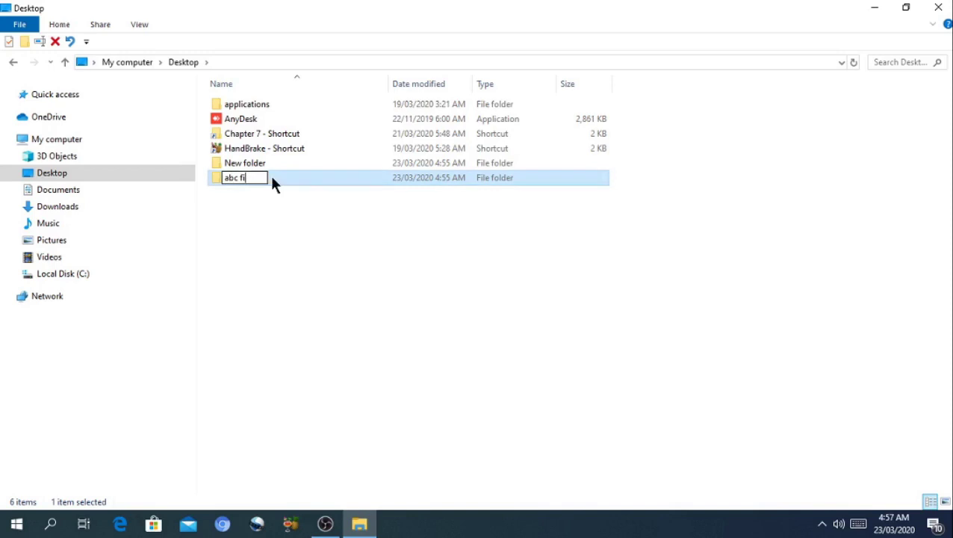
key("BackSpace")
type("older")
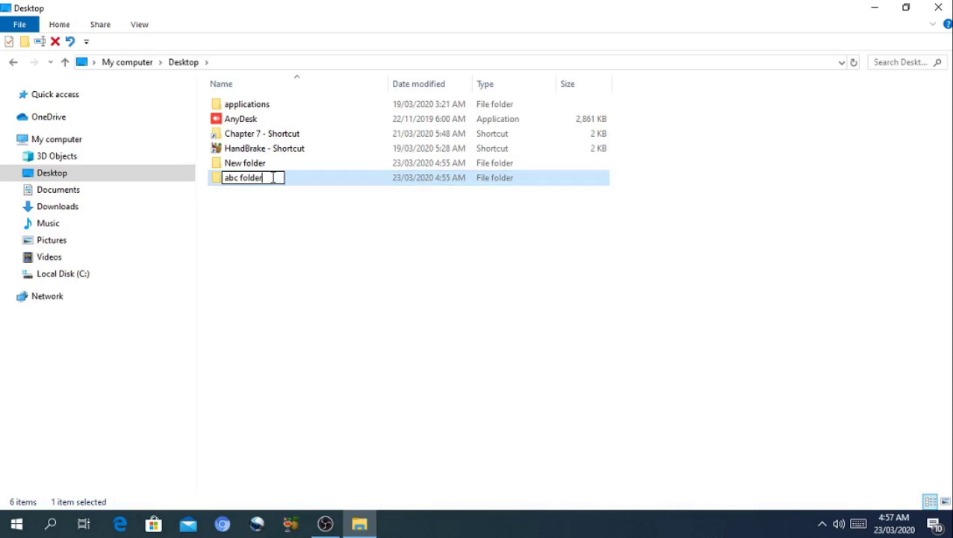
key("Return")
right_click(265, 179)
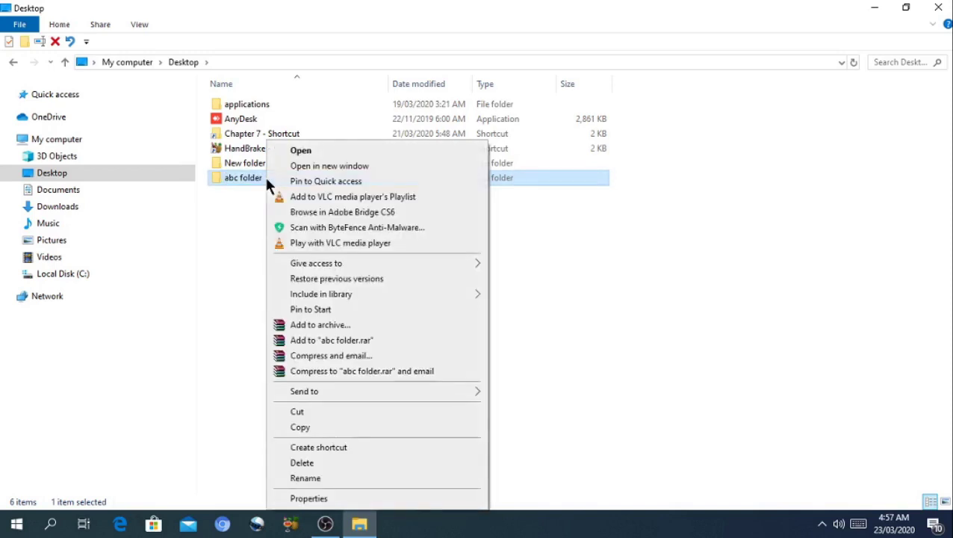
left_click(236, 183)
left_click(260, 177)
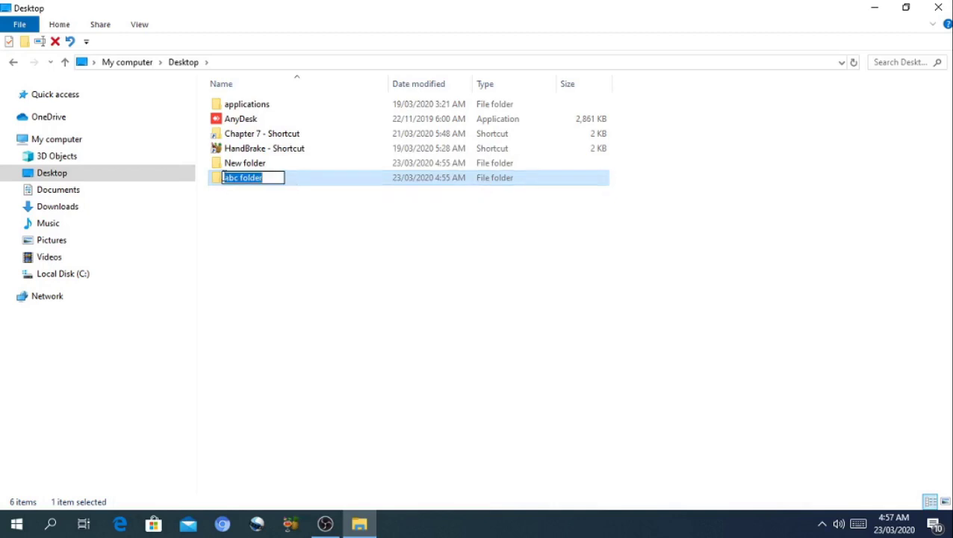
key("Return")
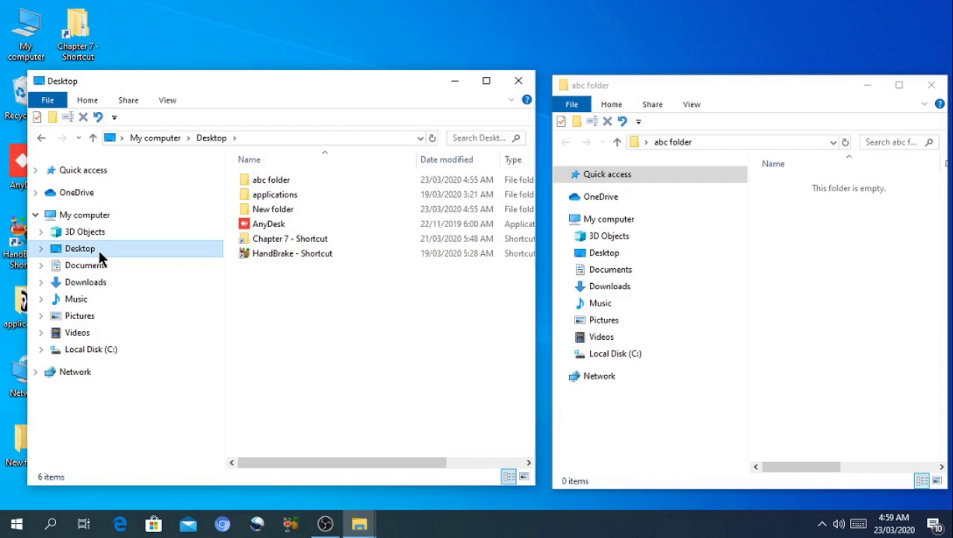
- Copy the presentation "Lecture 12 Binary number systems" from Downloads into abc folder, and shift the abc folder window slightly
key("alt")
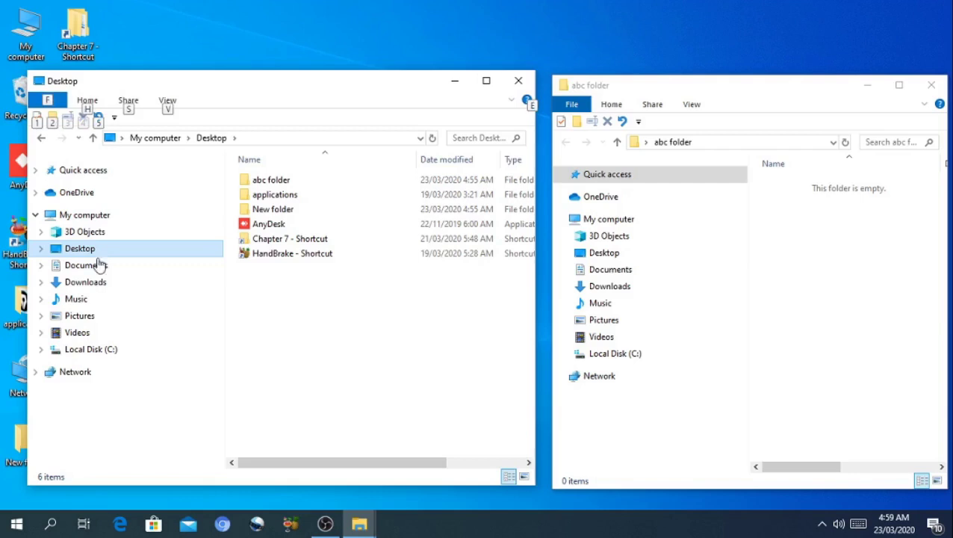
left_click(96, 284)
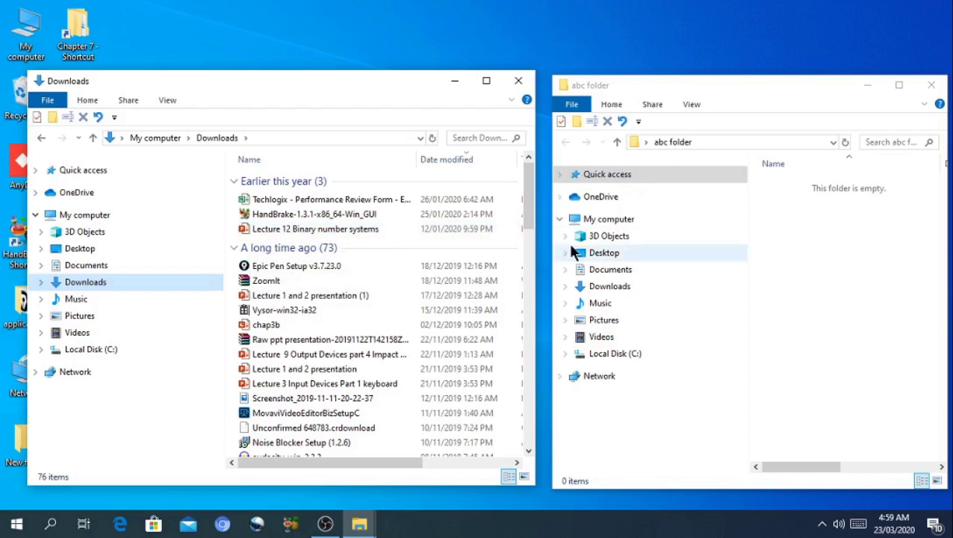
right_click(377, 225)
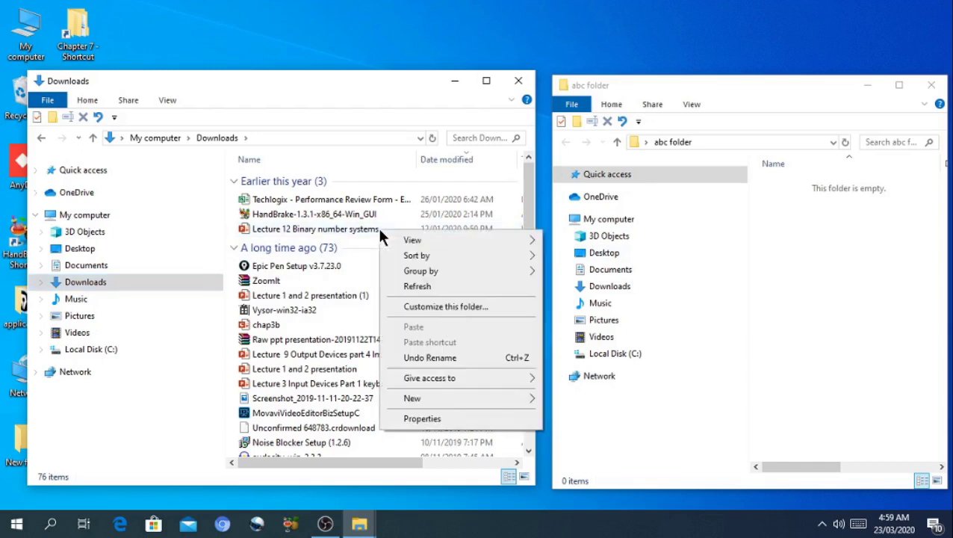
left_click(358, 227)
right_click(359, 228)
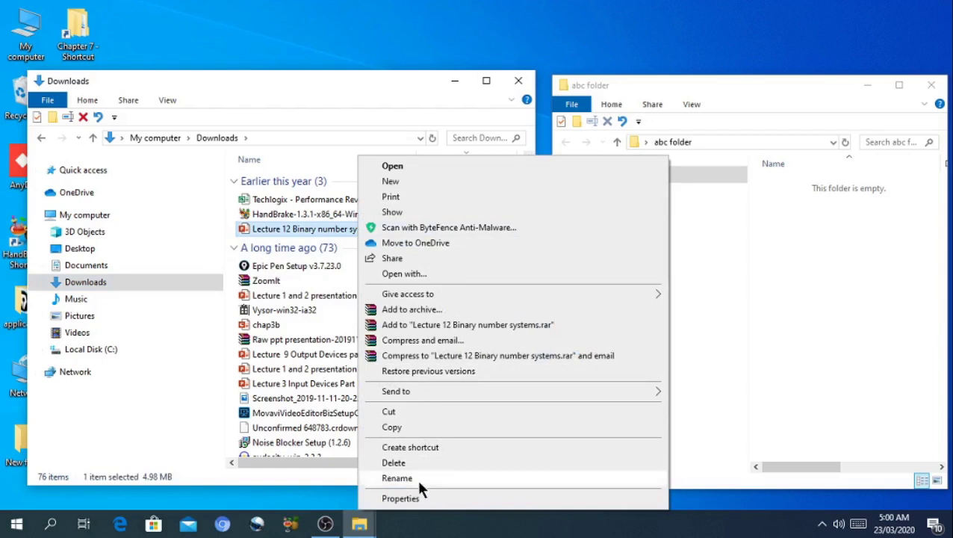
left_click(400, 431)
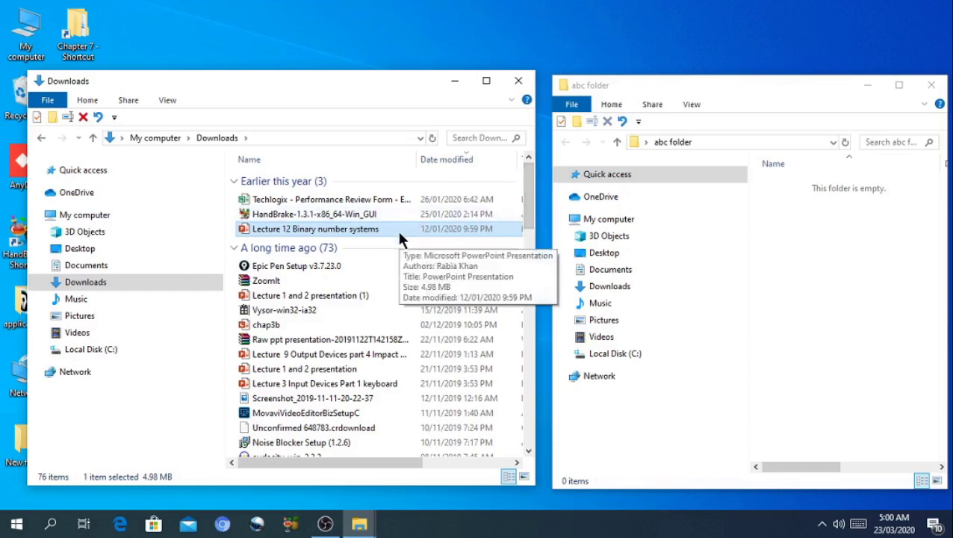
left_click(776, 223)
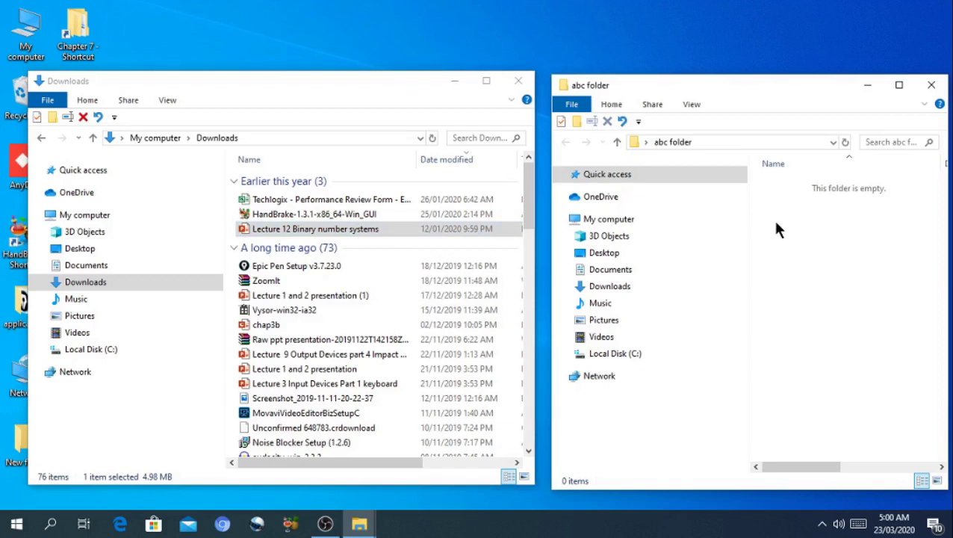
right_click(776, 229)
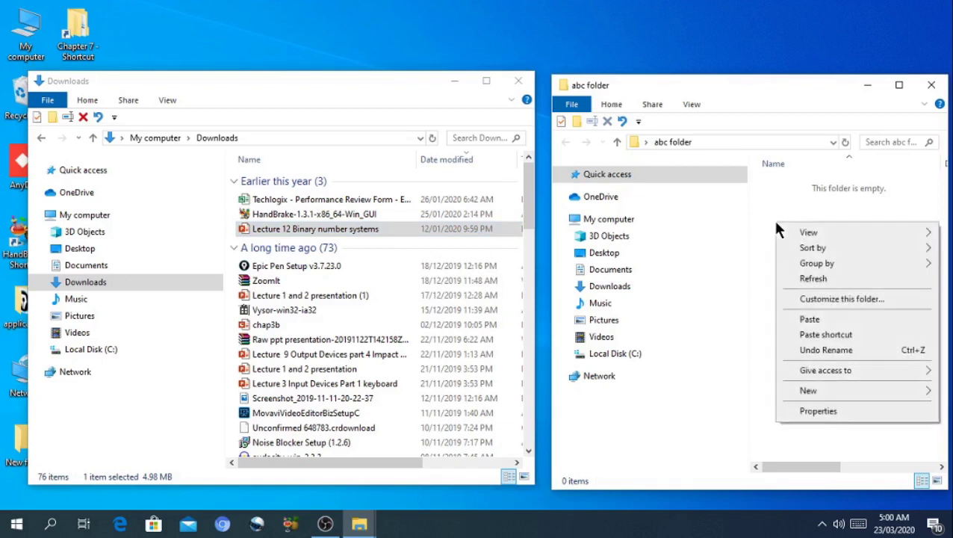
left_click(816, 323)
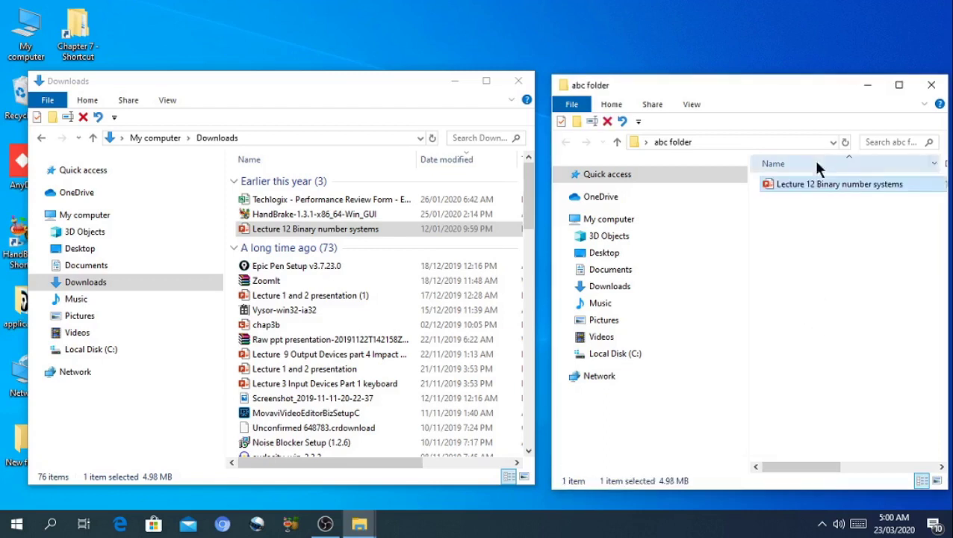
mouse_move(821, 77)
left_mouse_down()
mouse_move(796, 78)
mouse_move(813, 85)
left_mouse_up()
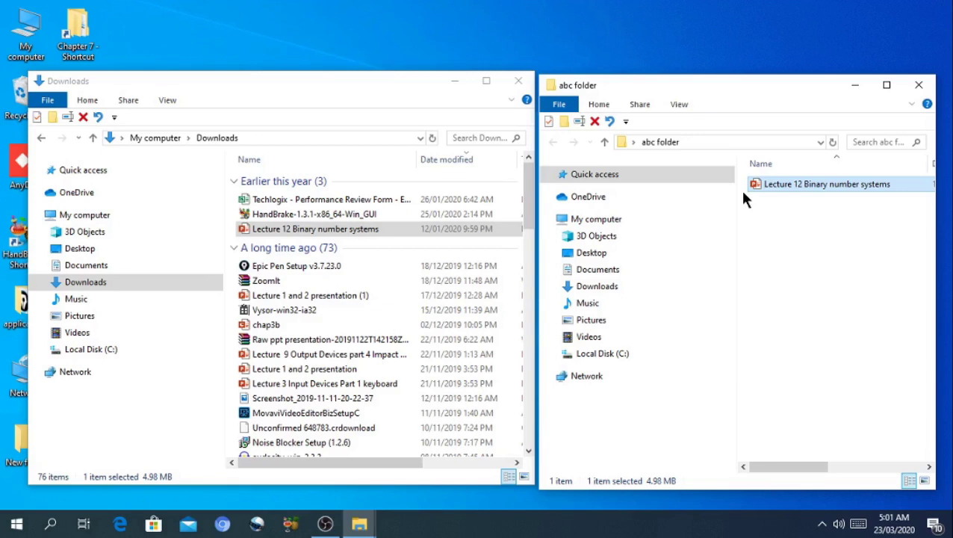
- Move the "Techlogix - Performance Review Form" file from Downloads into abc folder by cutting and pasting, leaving nothing selected there
left_click(343, 201)
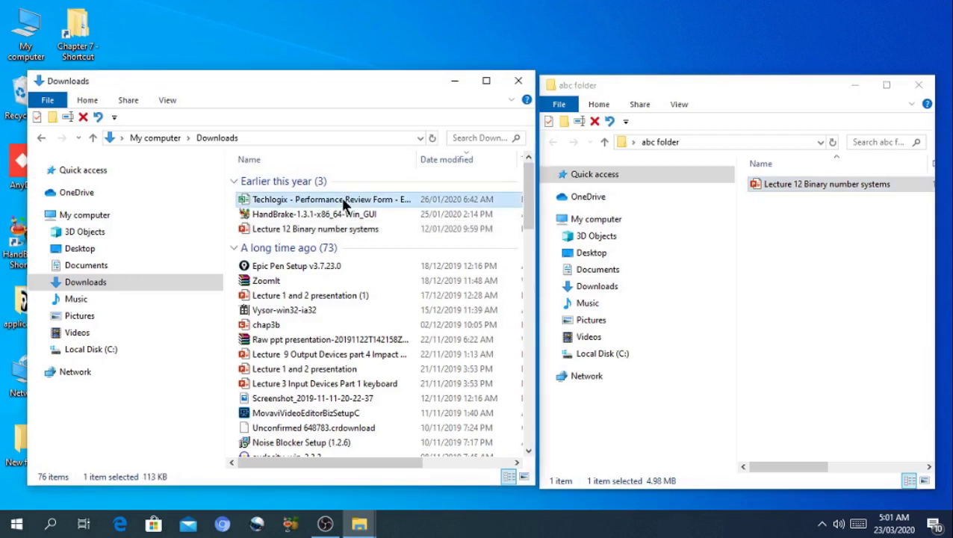
right_click(342, 198)
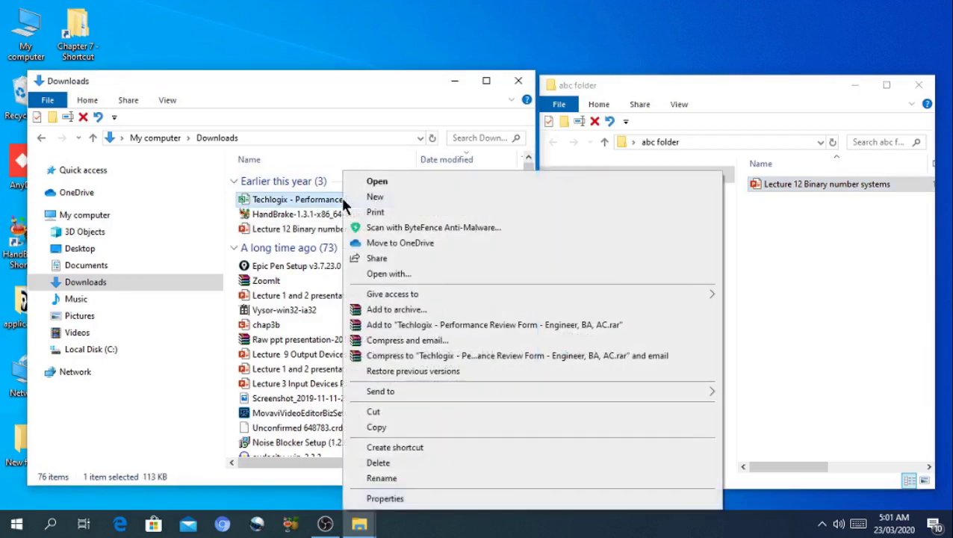
left_click(379, 410)
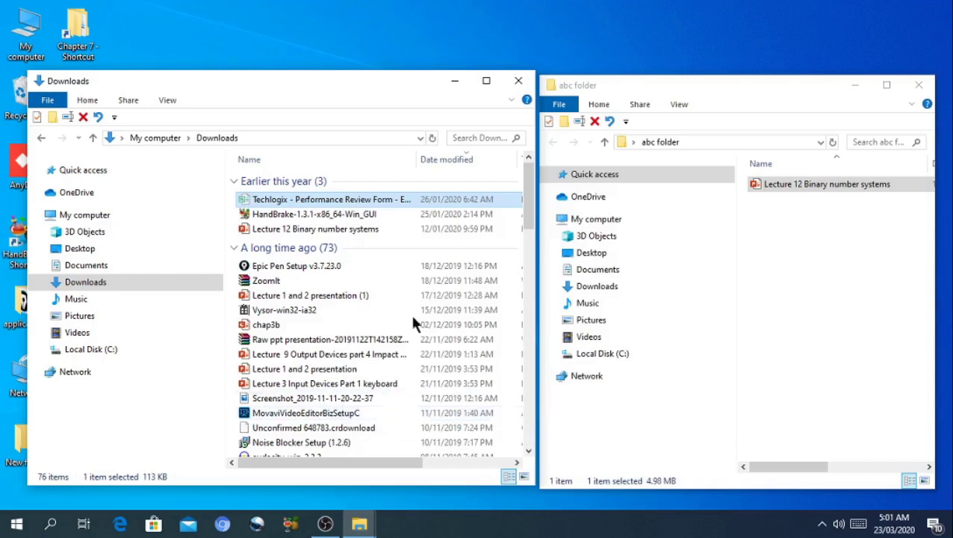
left_click(805, 212)
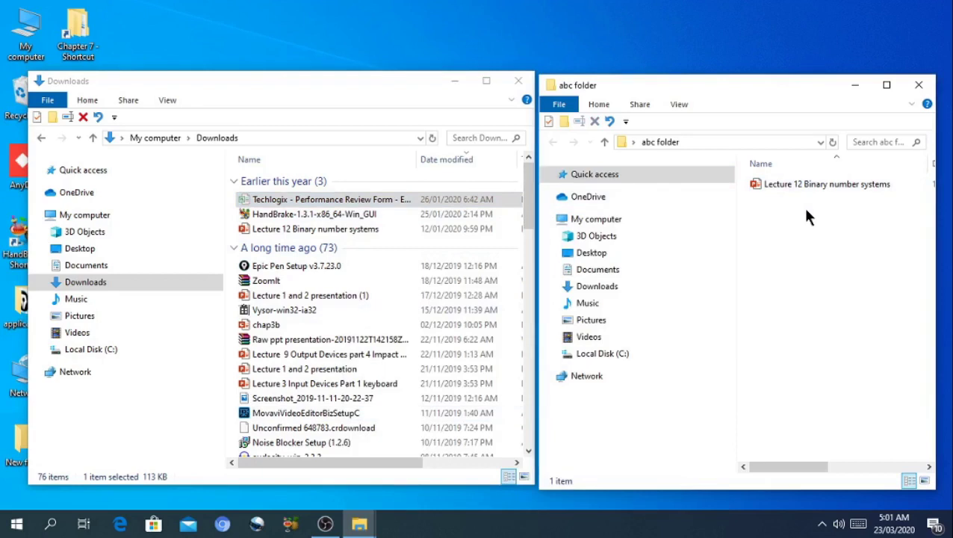
right_click(807, 215)
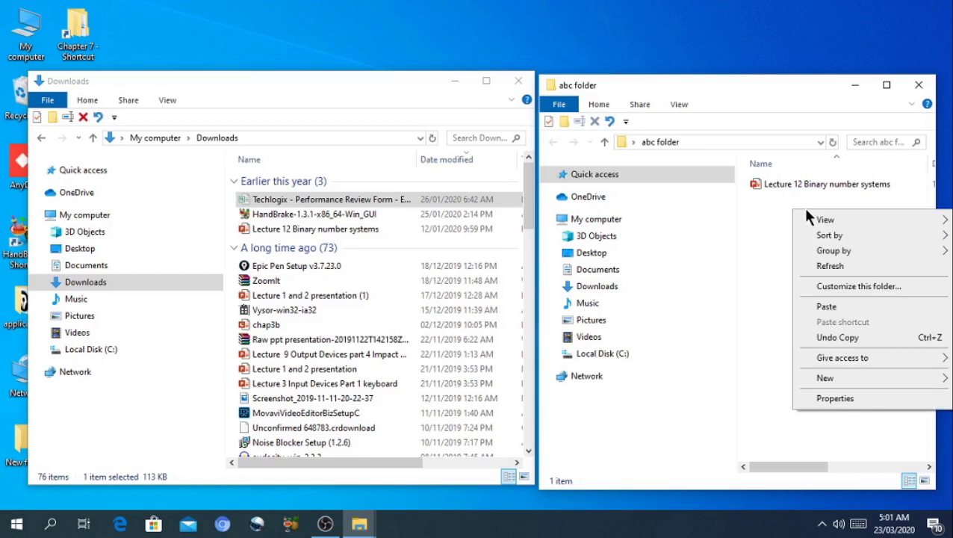
left_click(825, 311)
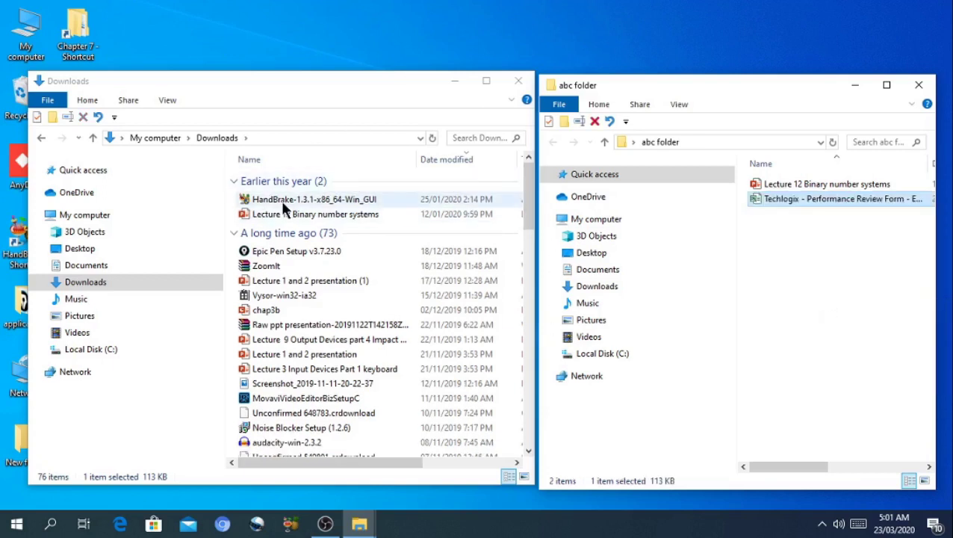
left_click(796, 252)
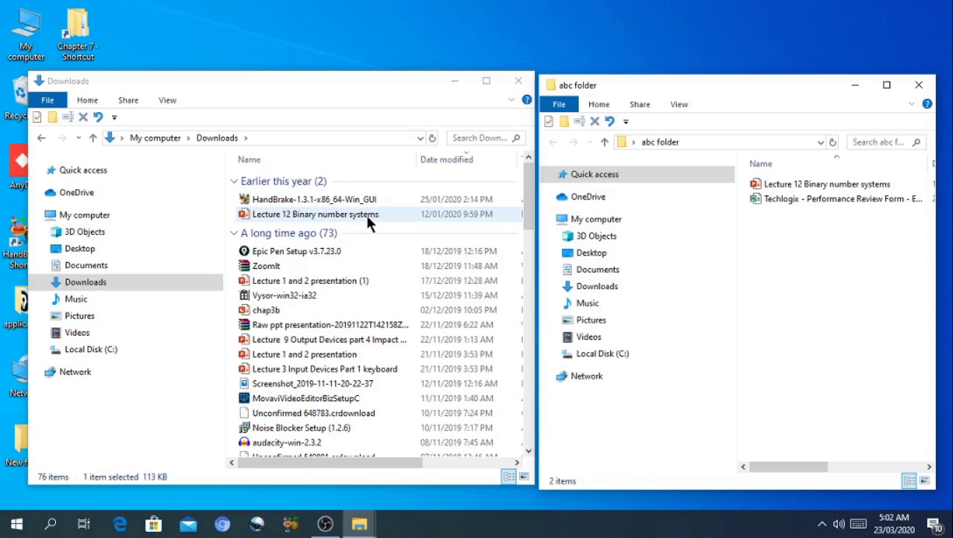
- Delete the original "Lecture 12 Binary number systems" presentation from Downloads
left_click(366, 214)
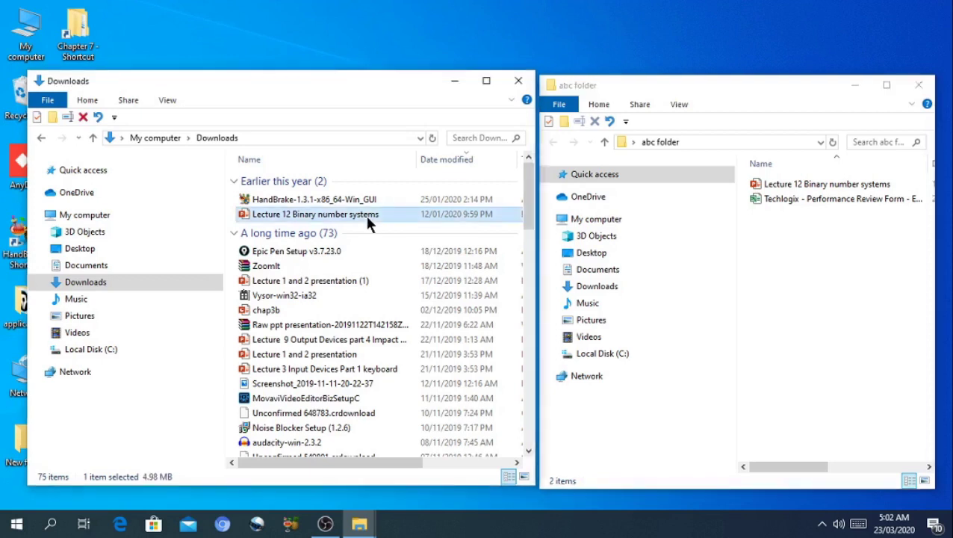
right_click(366, 223)
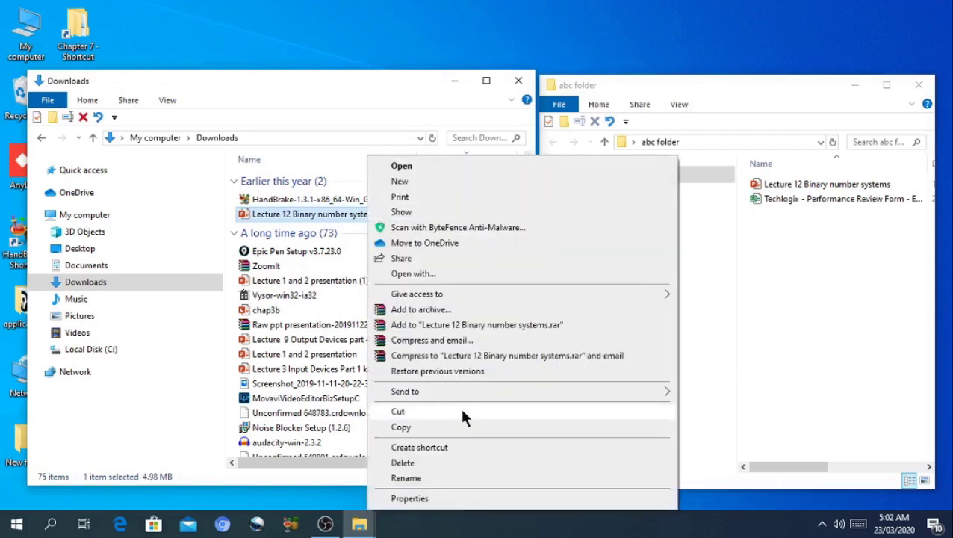
left_click(403, 463)
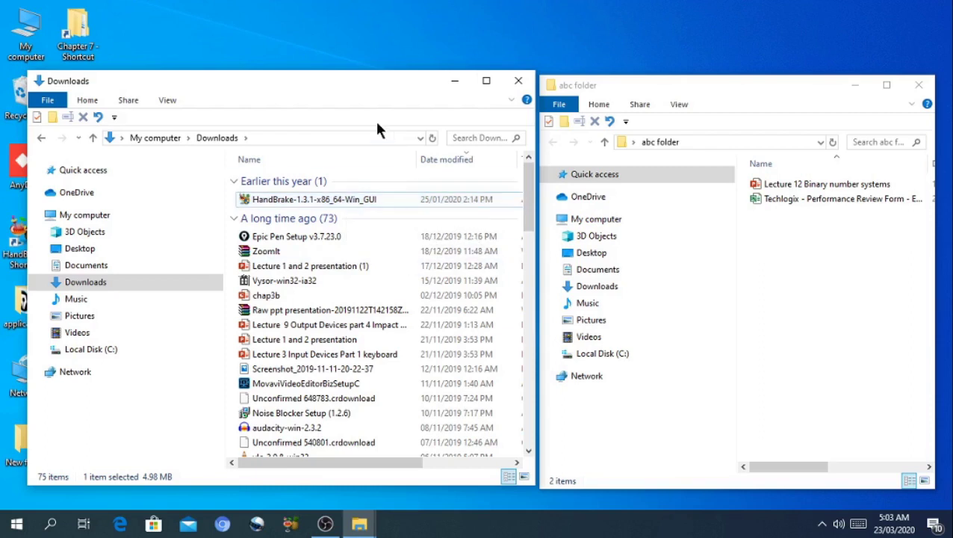
- Minimize the Downloads window, reposition the abc folder window nearer the desktop's centre, and minimize it too
left_click(453, 81)
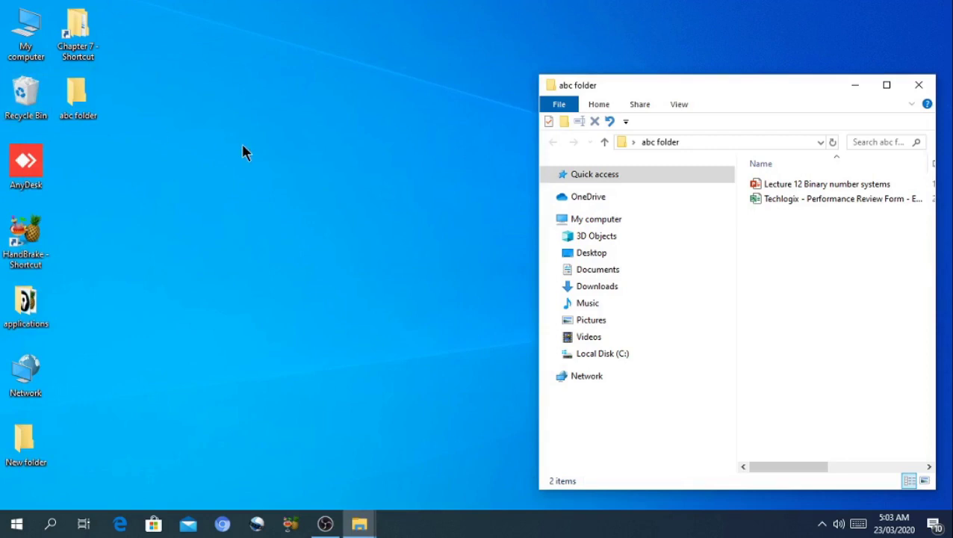
left_click_drag(702, 84, 605, 73)
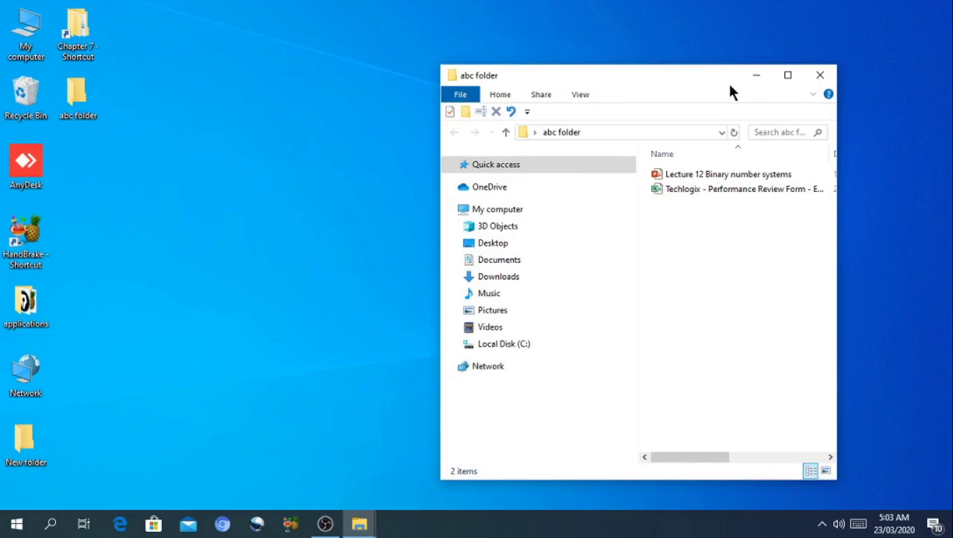
left_click(755, 77)
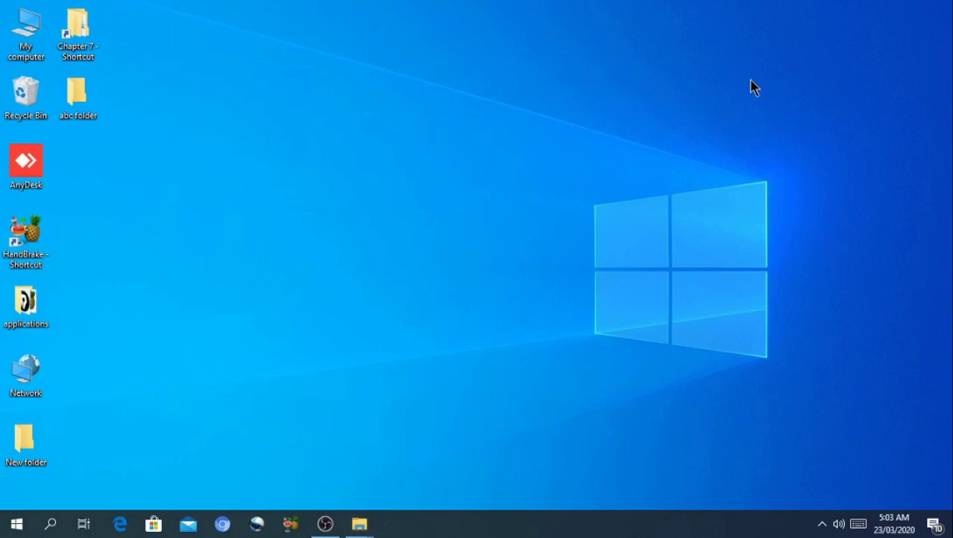